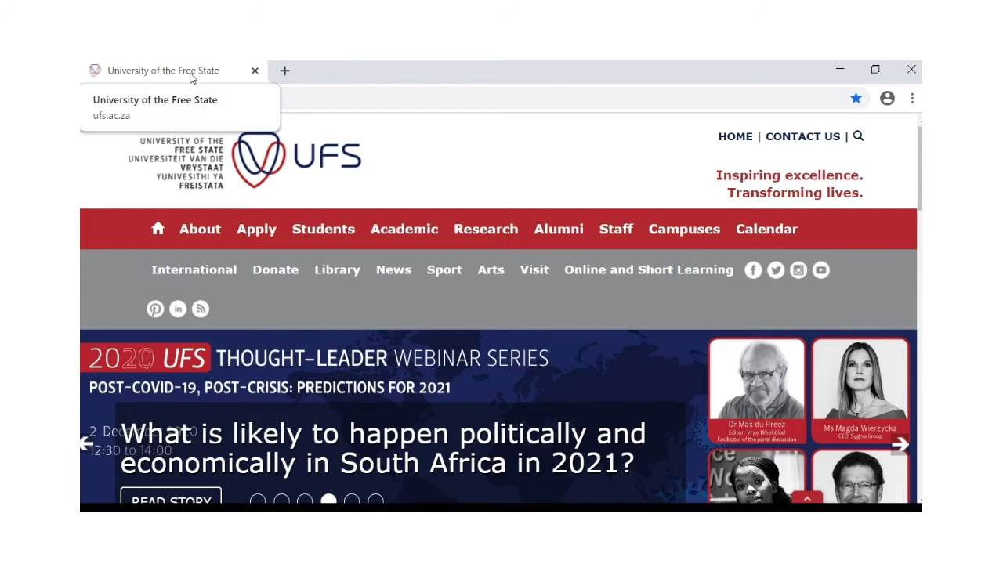
# - Open Education Source from the UFS Library's A-Z database list under letter E
pyautogui.click(332, 271)
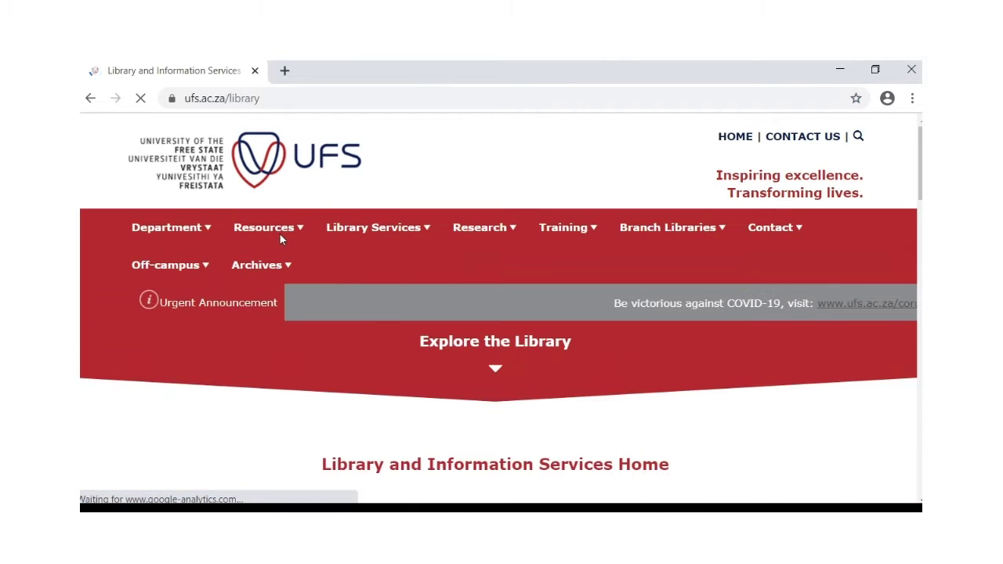
pyautogui.moveTo(267, 229)
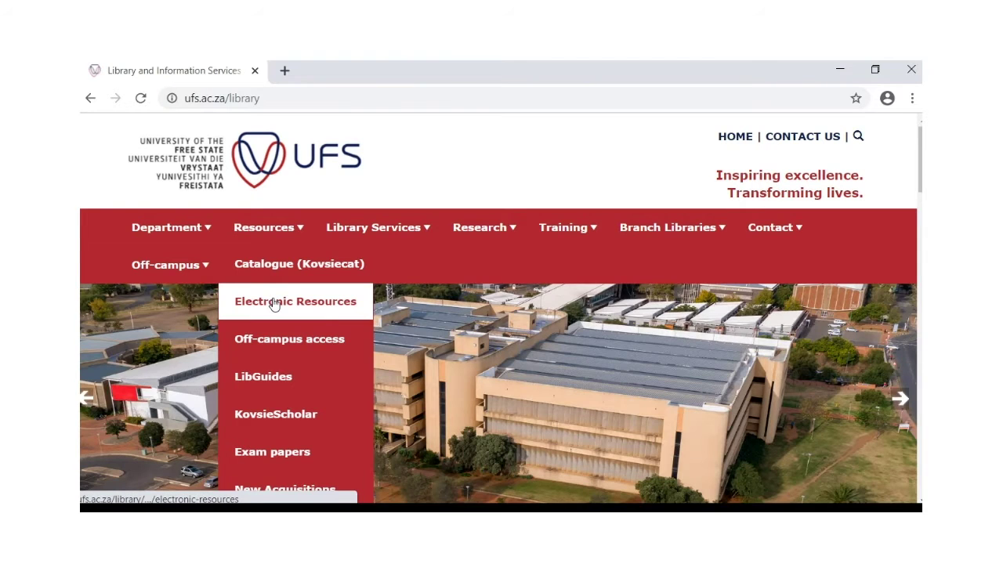
pyautogui.click(273, 304)
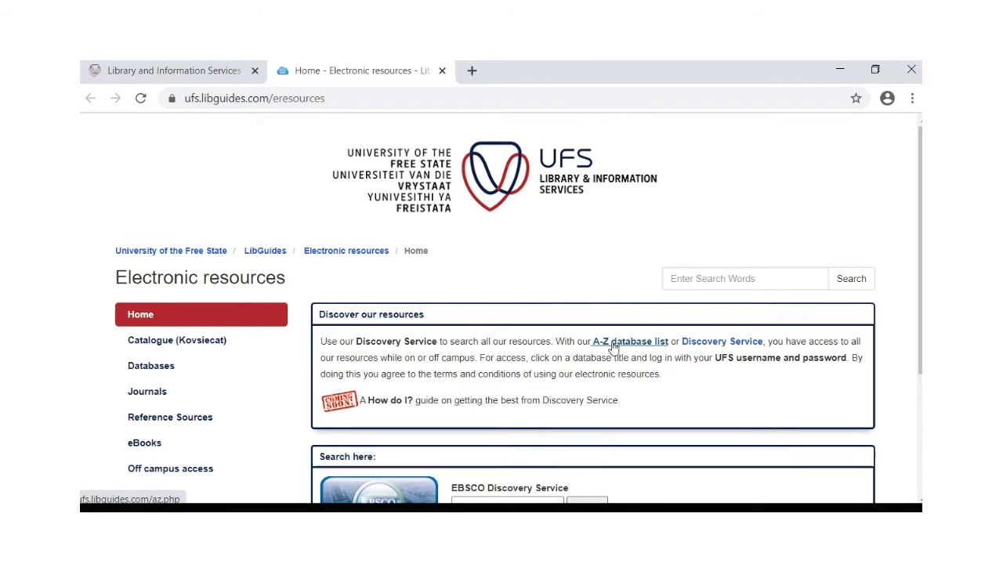
pyautogui.click(613, 343)
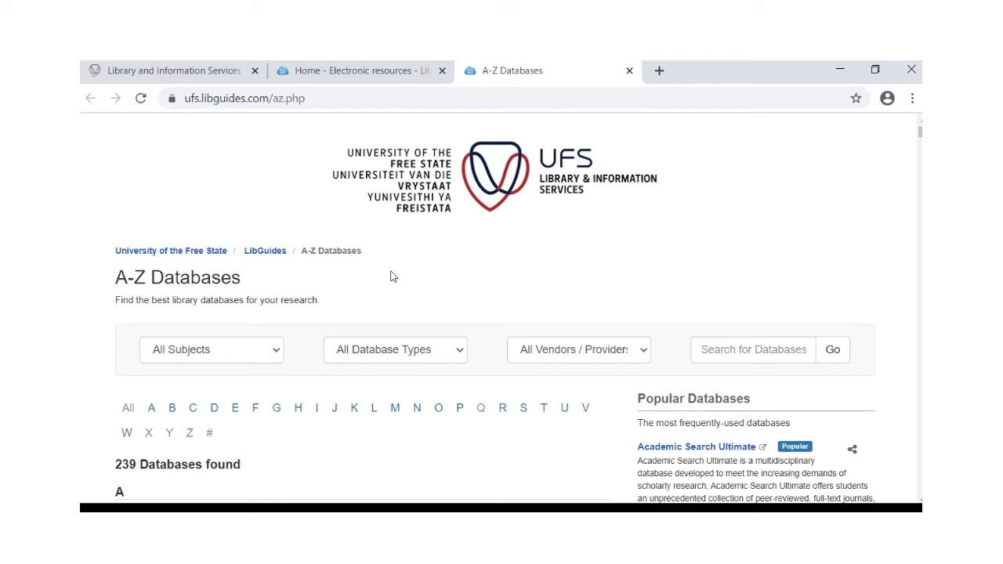
pyautogui.click(236, 409)
pyautogui.scroll(-5, 453, 329)
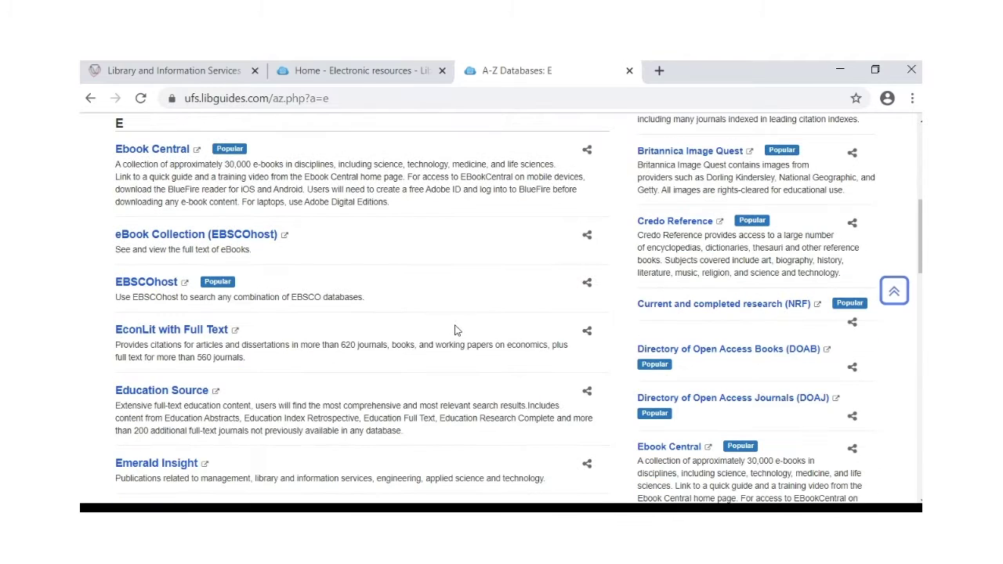
pyautogui.click(154, 394)
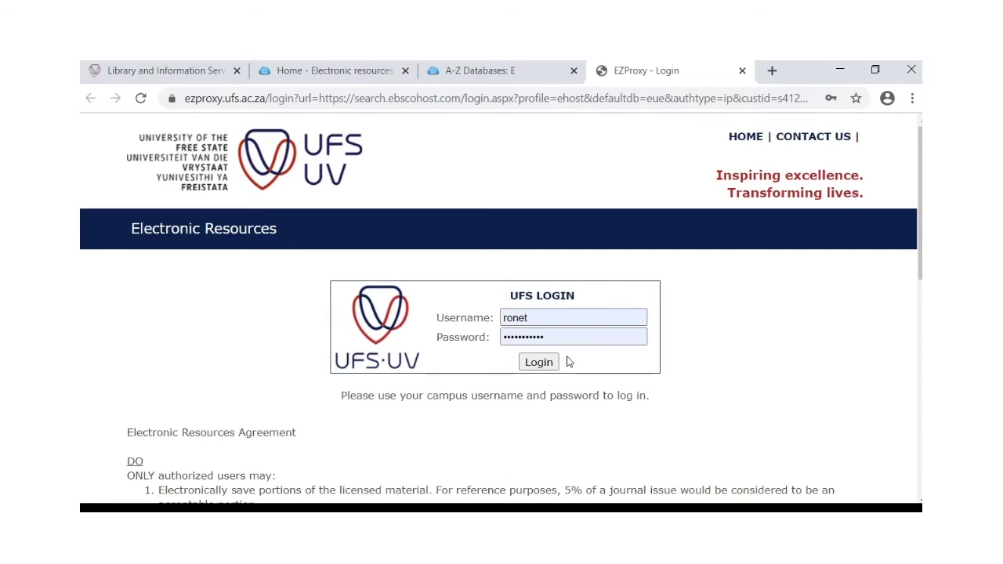
# - Replace the saved password on the EZProxy login, sign in, and dismiss the browser's password prompt
pyautogui.click(557, 343)
pyautogui.click(580, 336)
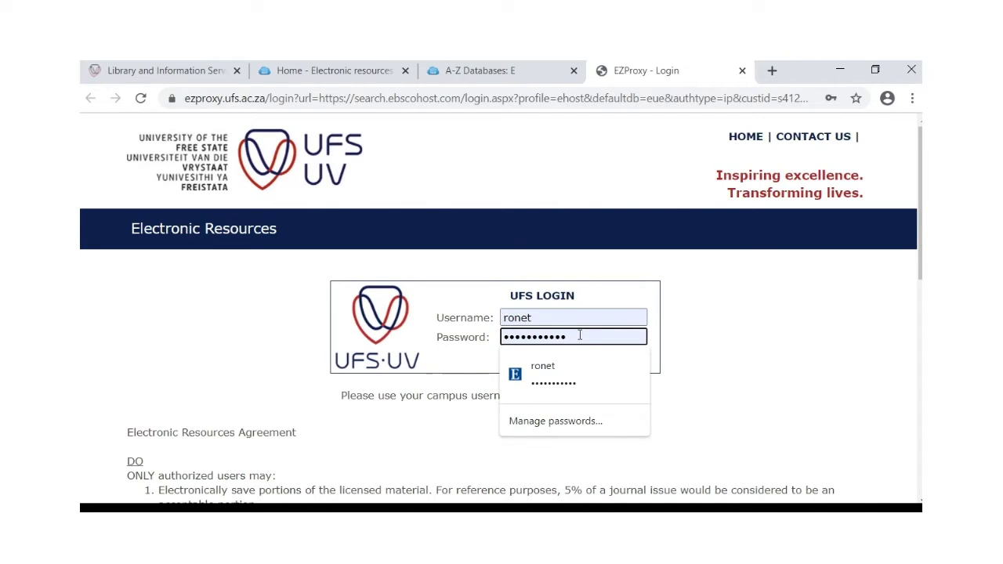
pyautogui.moveTo(579, 336); pyautogui.dragTo(473, 339)
pyautogui.write('••')
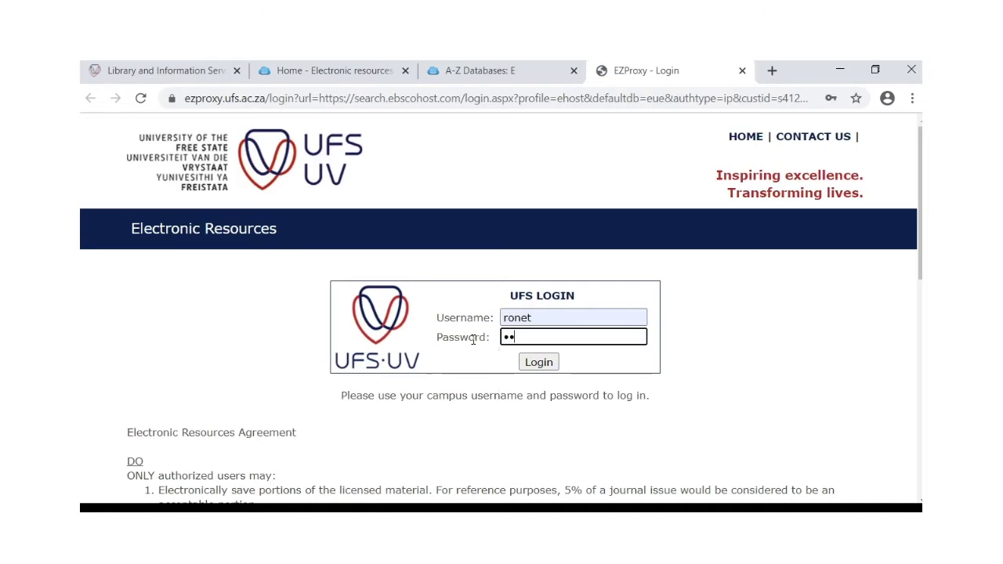
pyautogui.write('•••••••••')
pyautogui.click(526, 365)
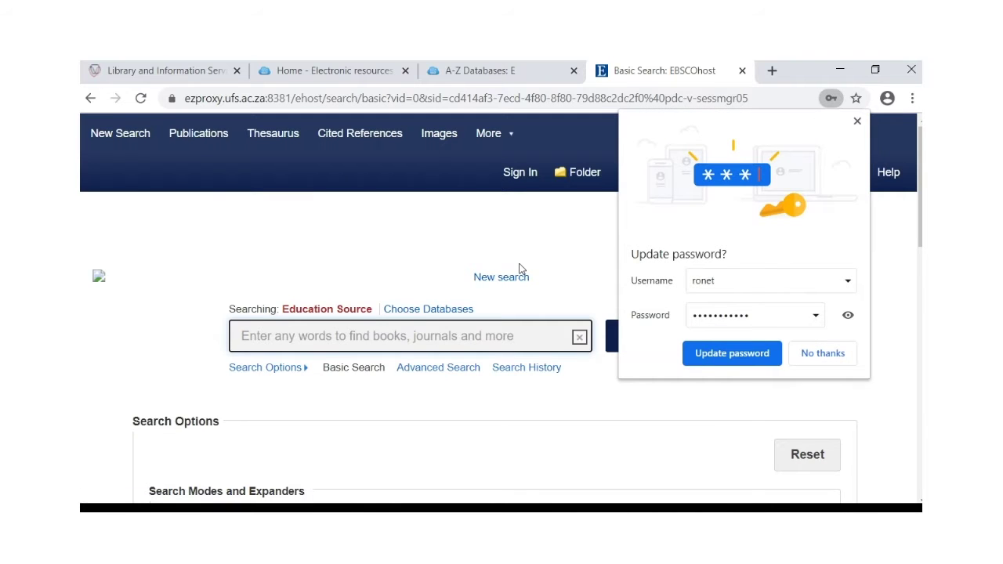
pyautogui.click(818, 356)
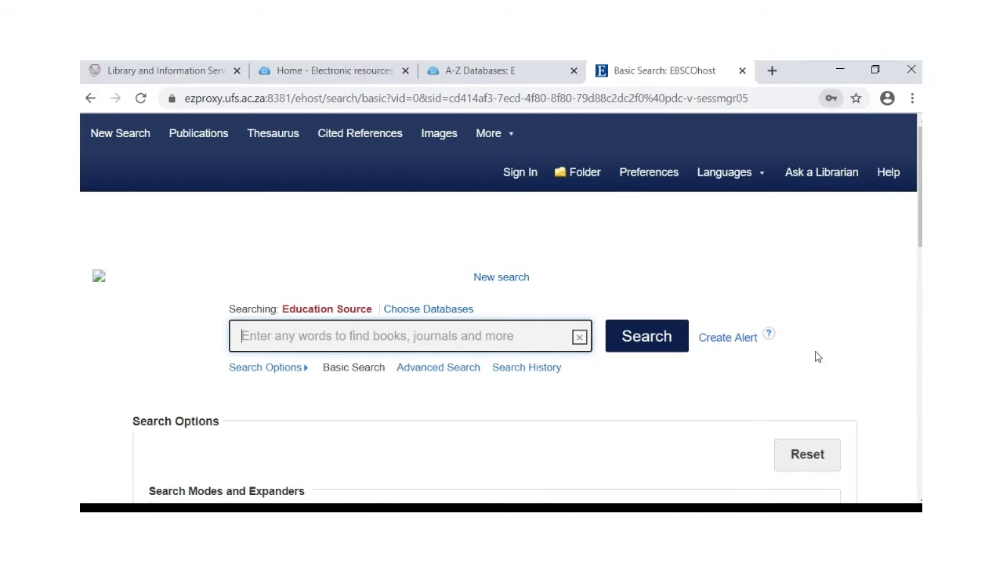
# - Tick ERIC in the database list alongside Education Source and confirm with OK
pyautogui.click(429, 310)
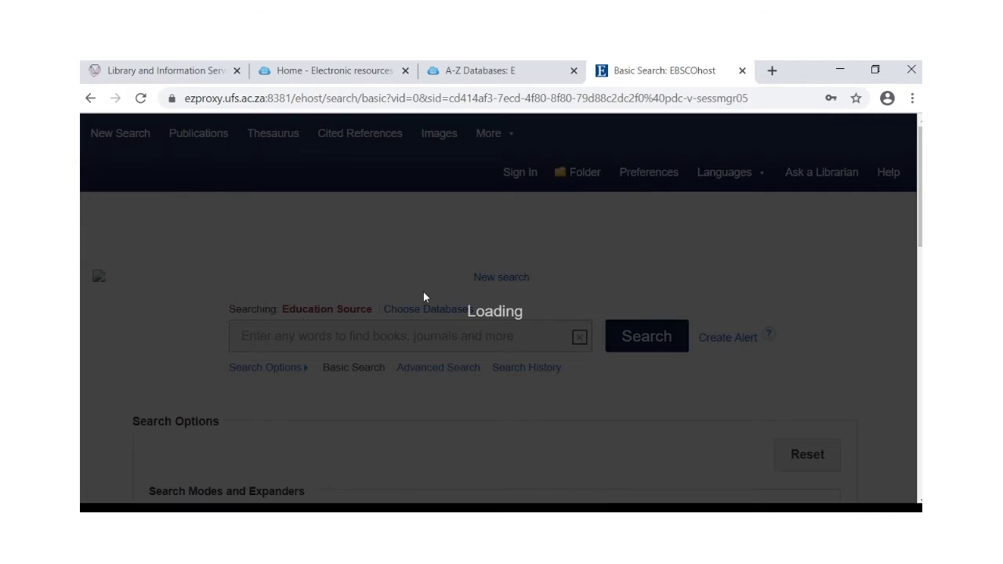
pyautogui.scroll(-3, 423, 298)
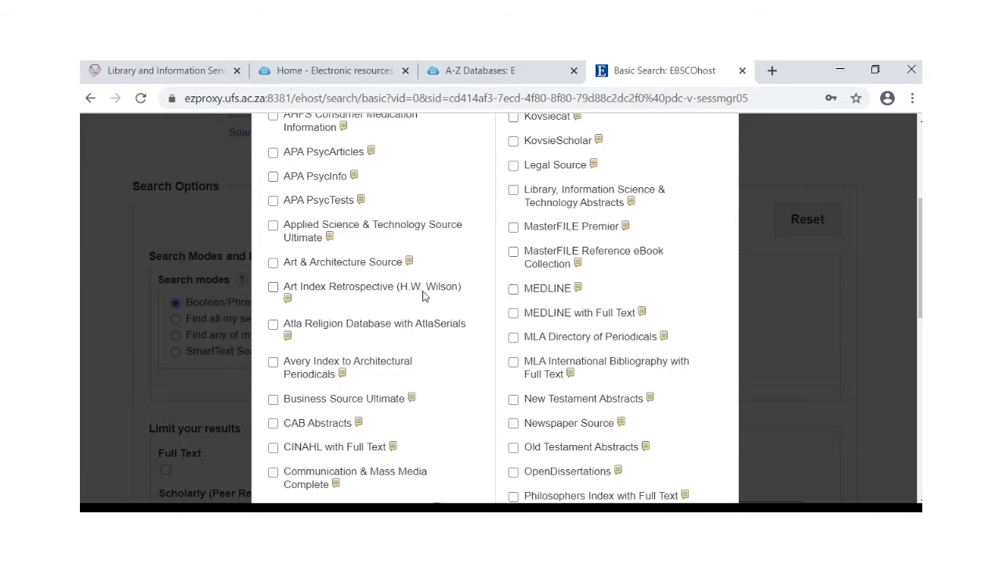
pyautogui.scroll(-2, 422, 297)
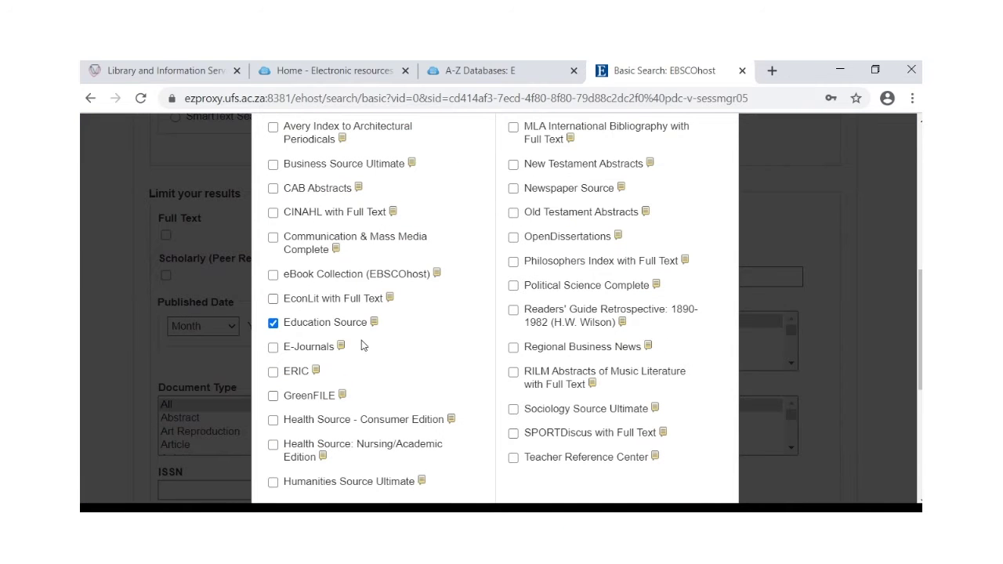
pyautogui.click(273, 374)
pyautogui.scroll(8, 409, 335)
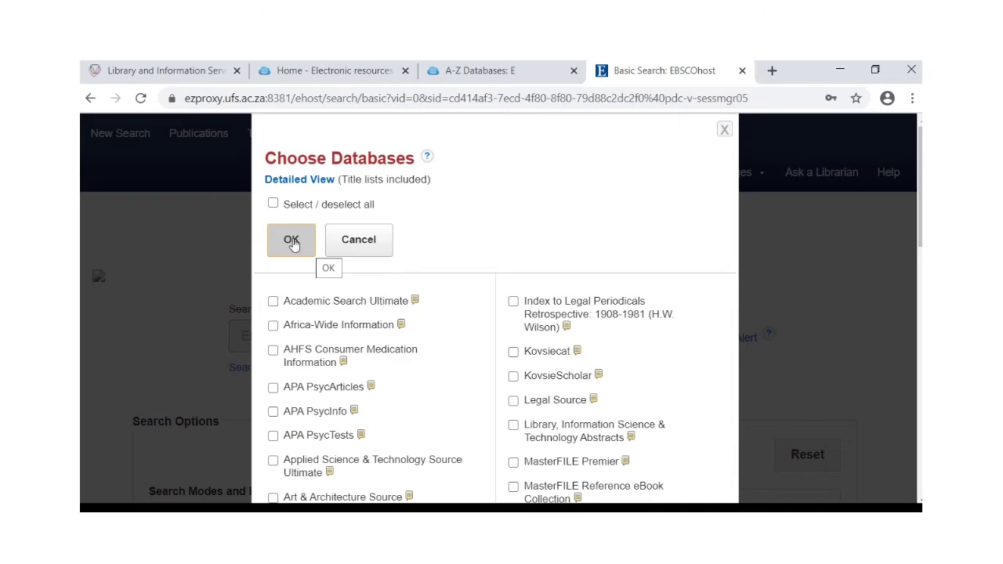
pyautogui.click(291, 242)
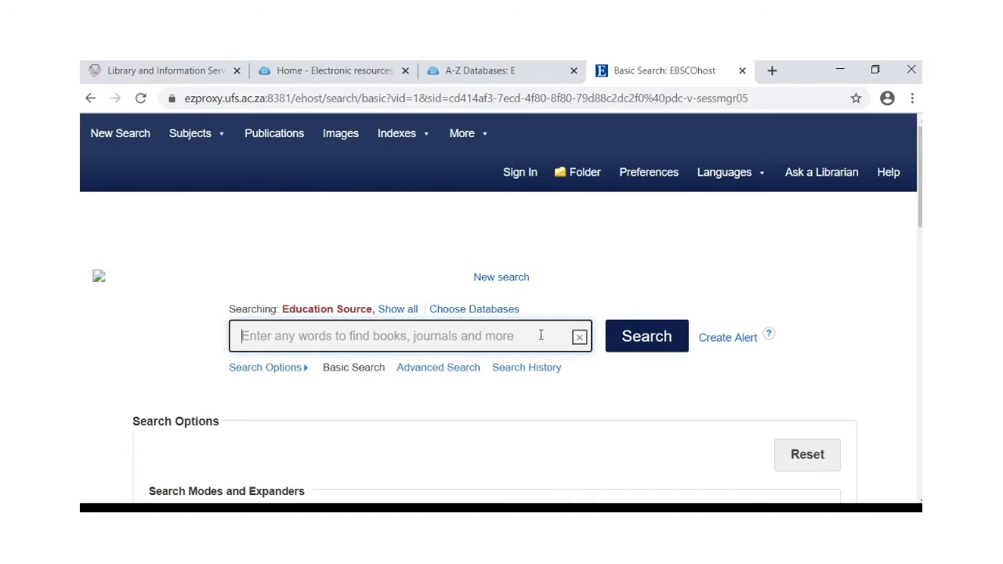
# - Search Advanced Search for 'quality education' AND 'democratic citizenship', getting 17 results
pyautogui.click(433, 370)
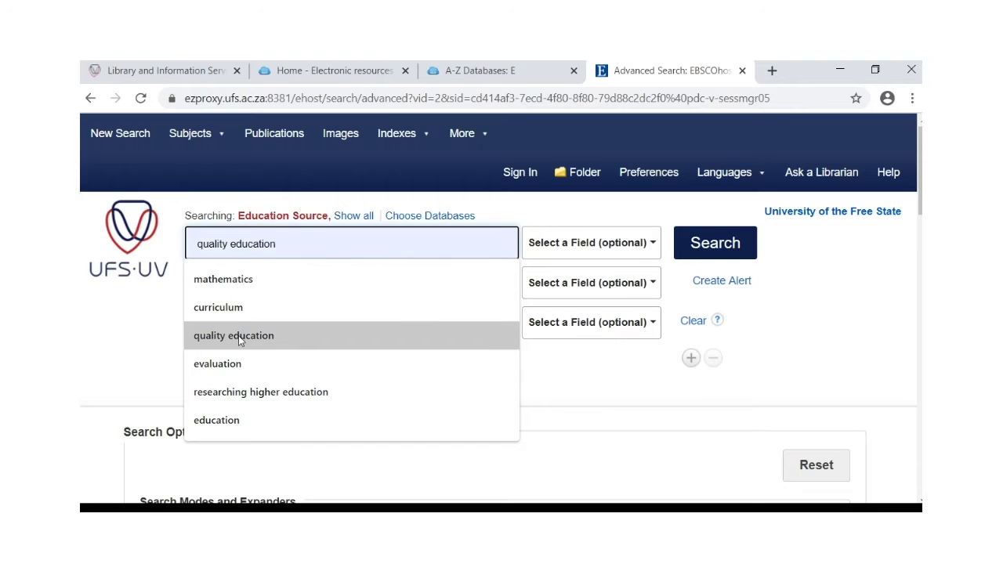
pyautogui.click(238, 336)
pyautogui.click(264, 277)
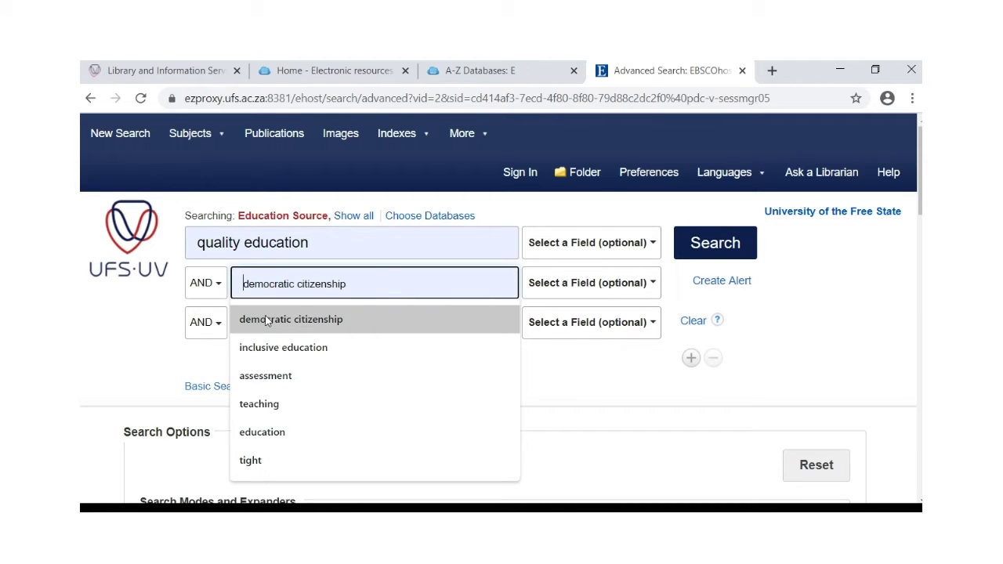
pyautogui.click(266, 322)
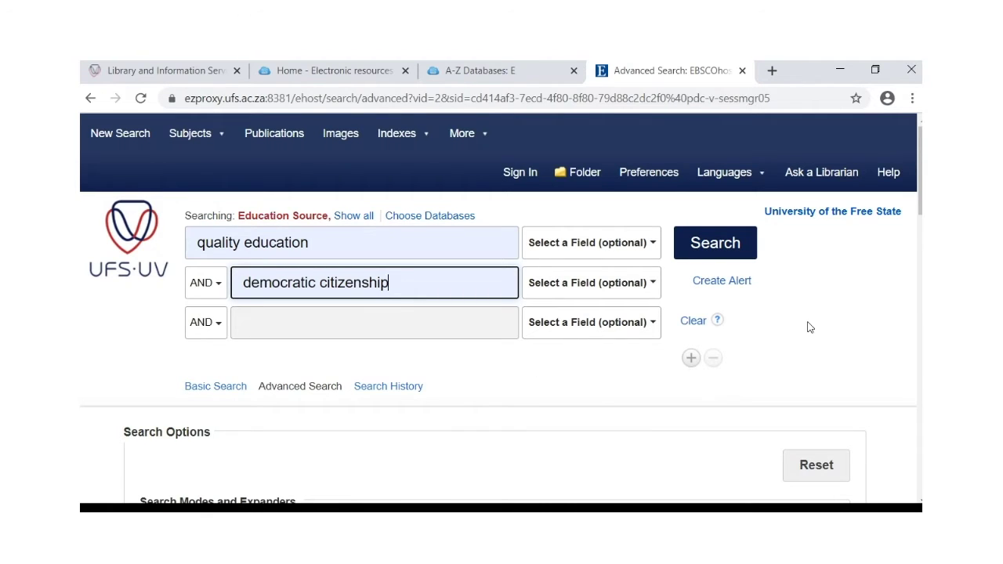
pyautogui.click(713, 251)
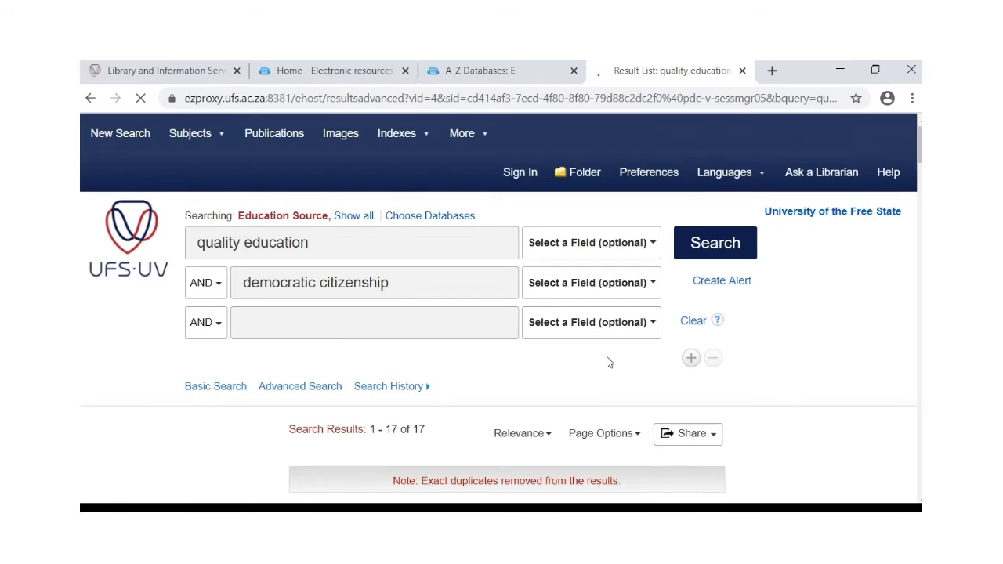
# - Limit the results to peer-reviewed journals and full-text articles
pyautogui.scroll(-2, 537, 369)
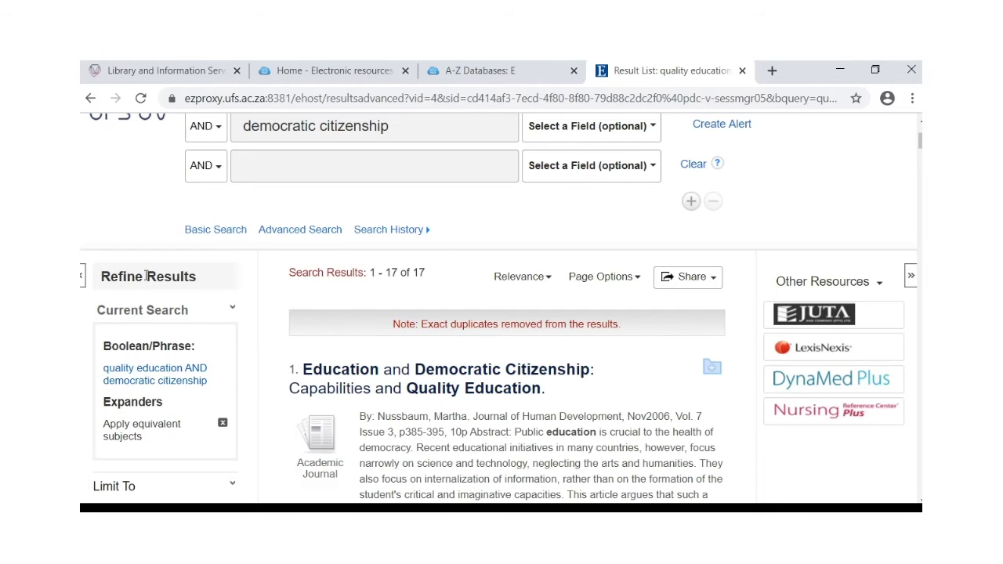
pyautogui.scroll(-3, 146, 275)
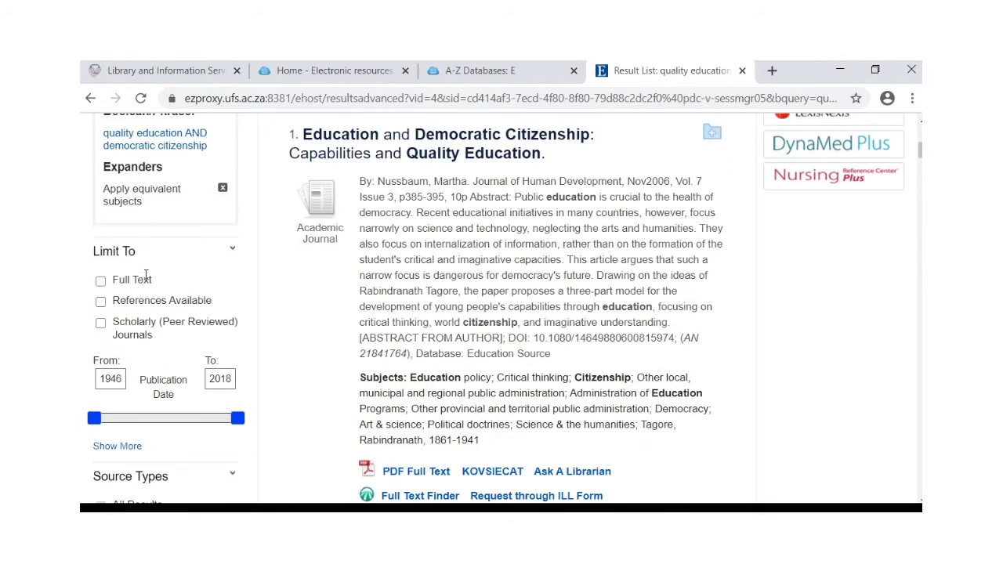
pyautogui.click(101, 324)
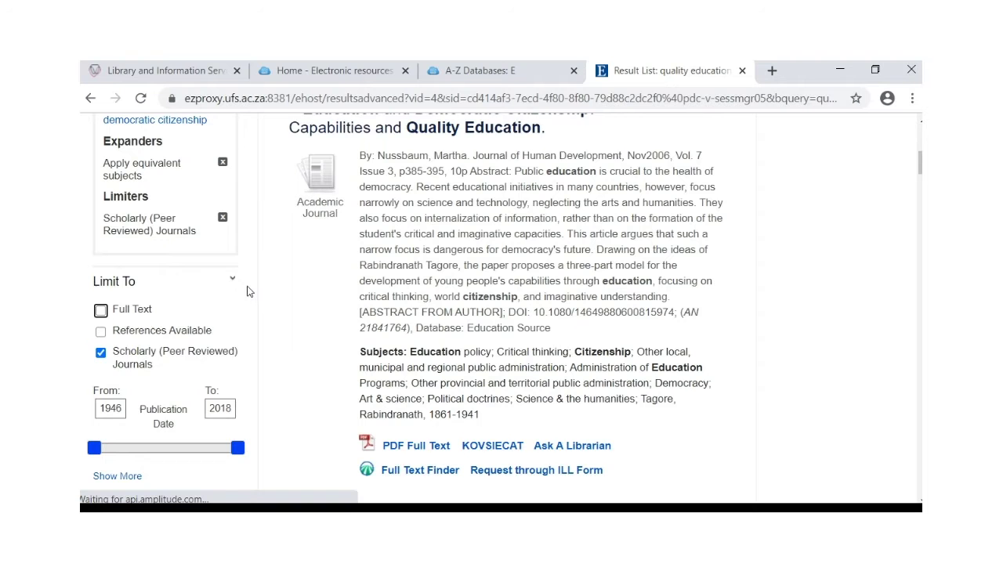
pyautogui.scroll(-2, 247, 291)
pyautogui.scroll(1, 247, 291)
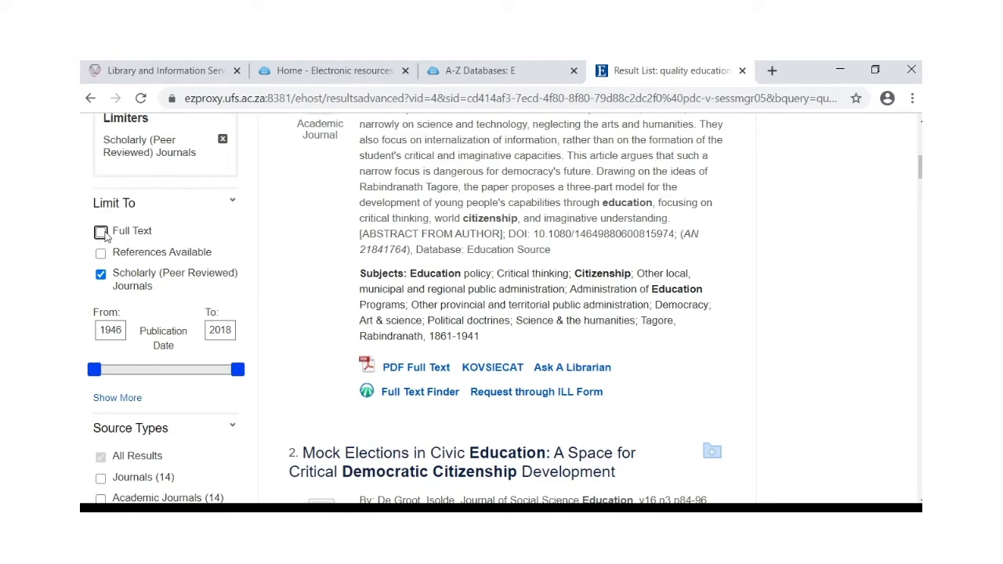
pyautogui.click(101, 233)
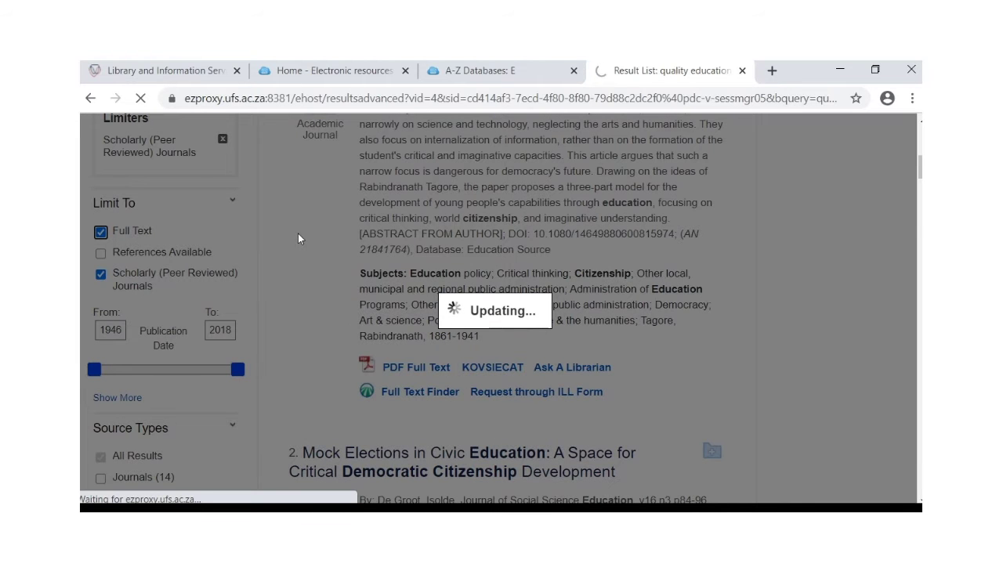
# - Narrow the publication dates to 2013–2018 and review the seven remaining results
pyautogui.scroll(-10, 298, 238)
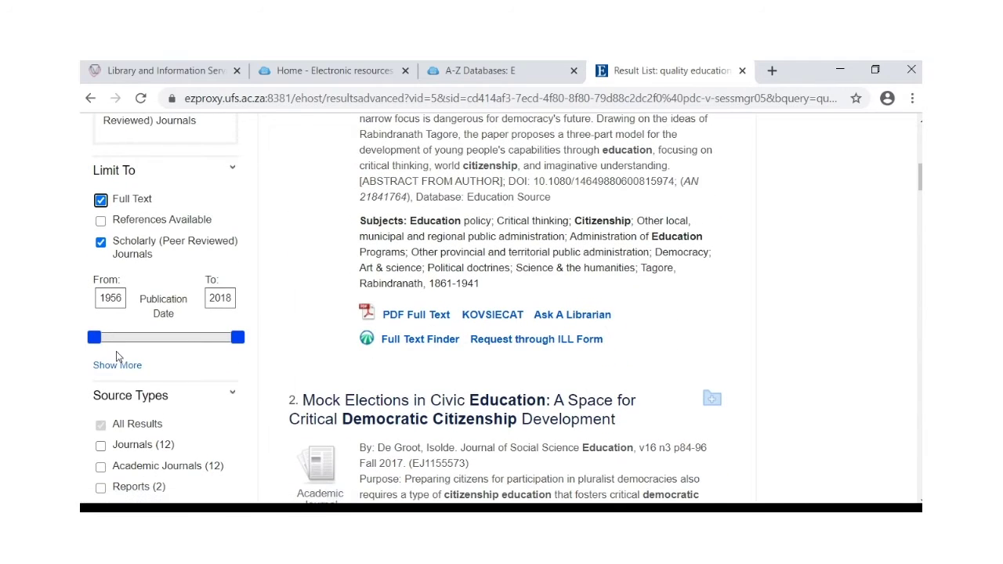
pyautogui.moveTo(95, 342); pyautogui.dragTo(221, 333)
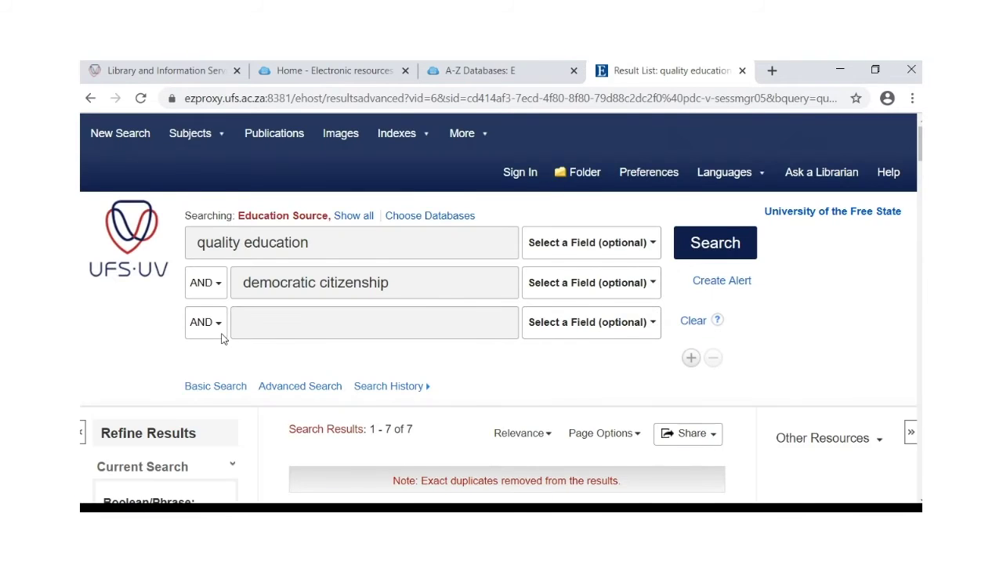
pyautogui.scroll(5, 517, 343)
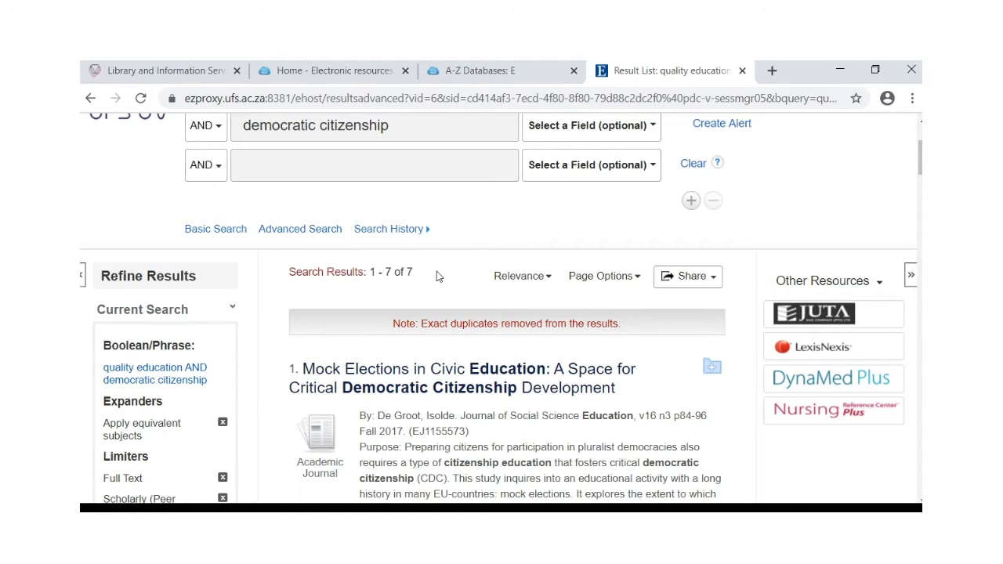
pyautogui.scroll(-1, 438, 275)
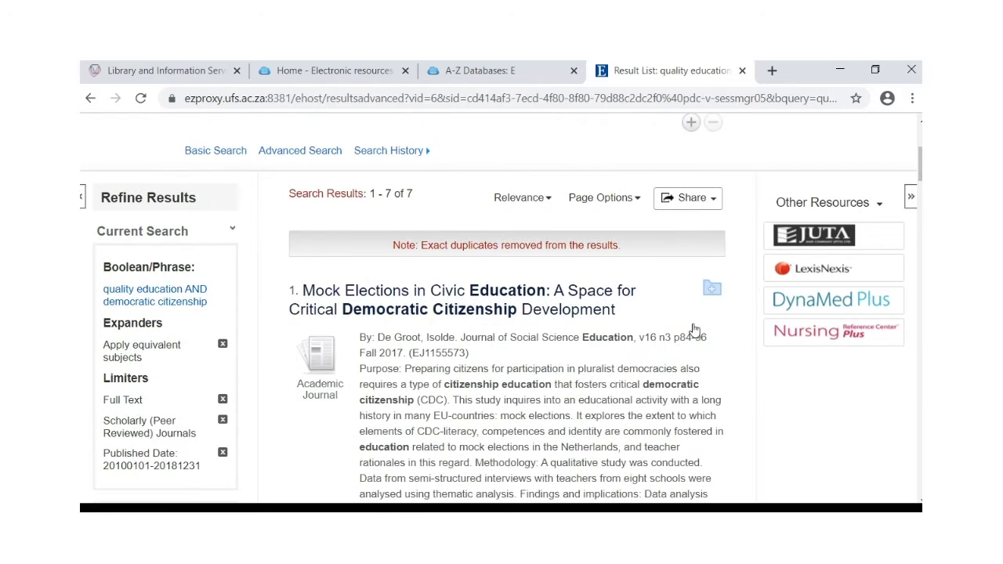
pyautogui.scroll(-1, 627, 274)
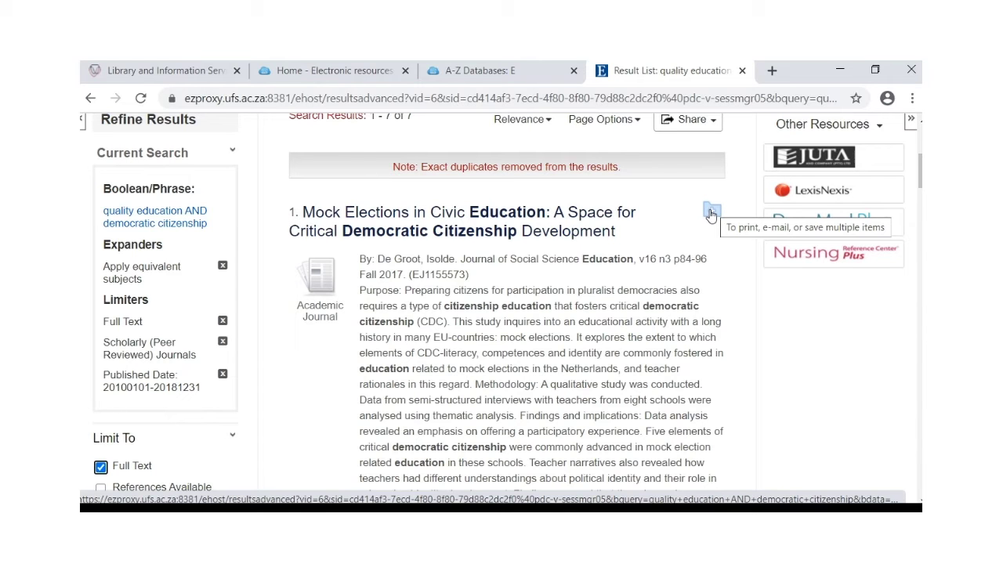
pyautogui.scroll(-5, 712, 213)
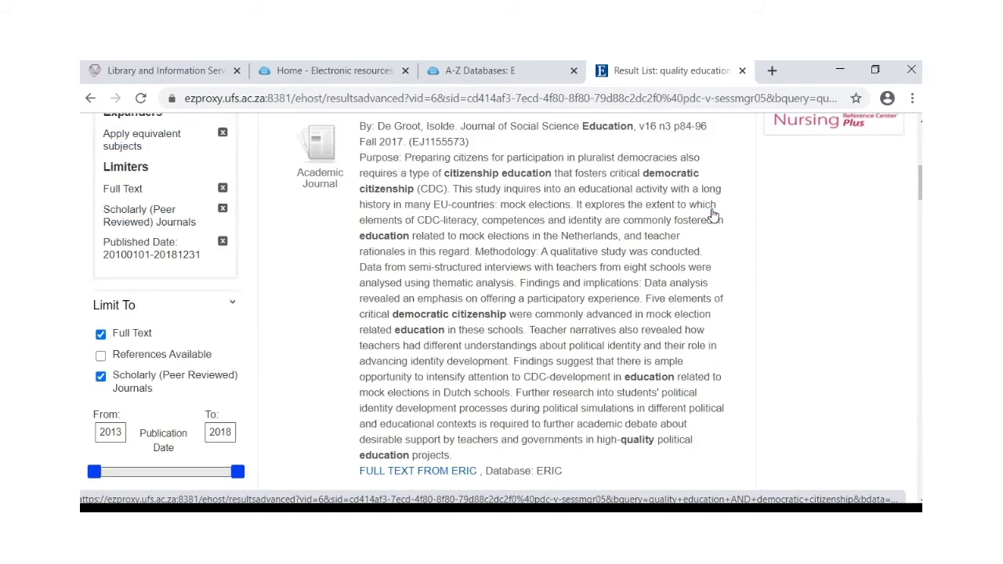
pyautogui.scroll(-1, 712, 235)
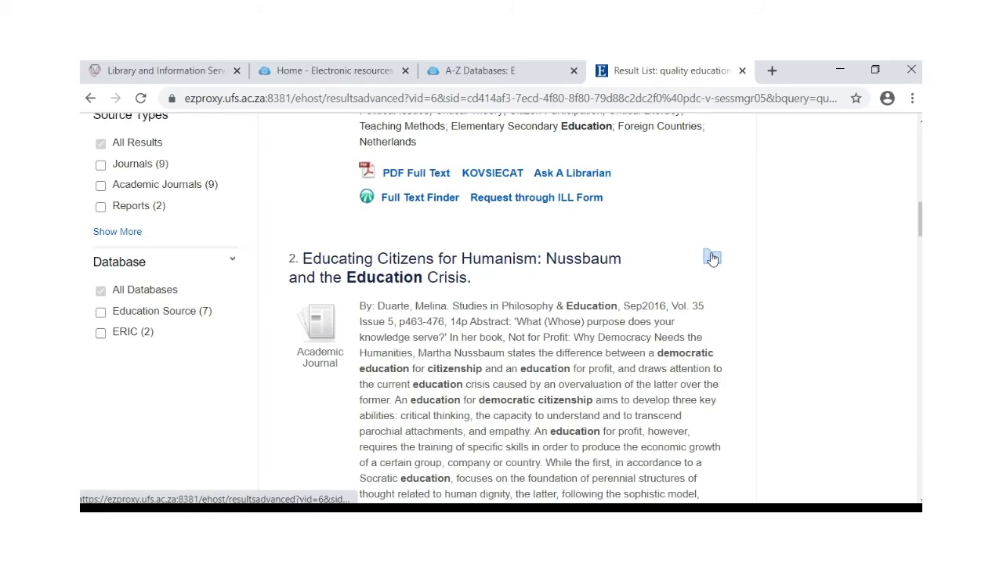
pyautogui.scroll(-3, 709, 298)
pyautogui.scroll(-2, 709, 360)
pyautogui.scroll(-2, 709, 344)
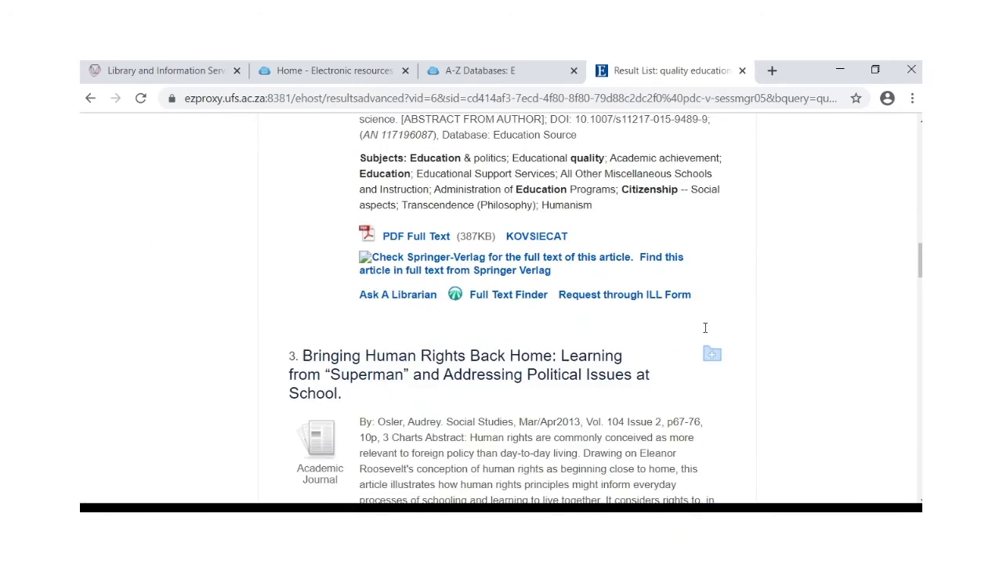
pyautogui.scroll(15, 709, 314)
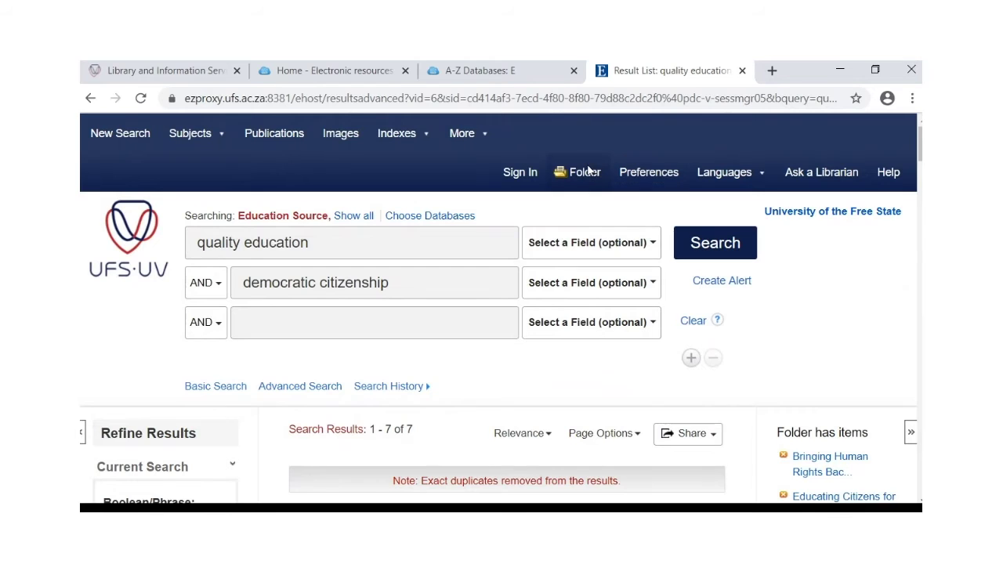
# - Open the Folder and select all three saved articles with Select / deselect all
pyautogui.click(583, 176)
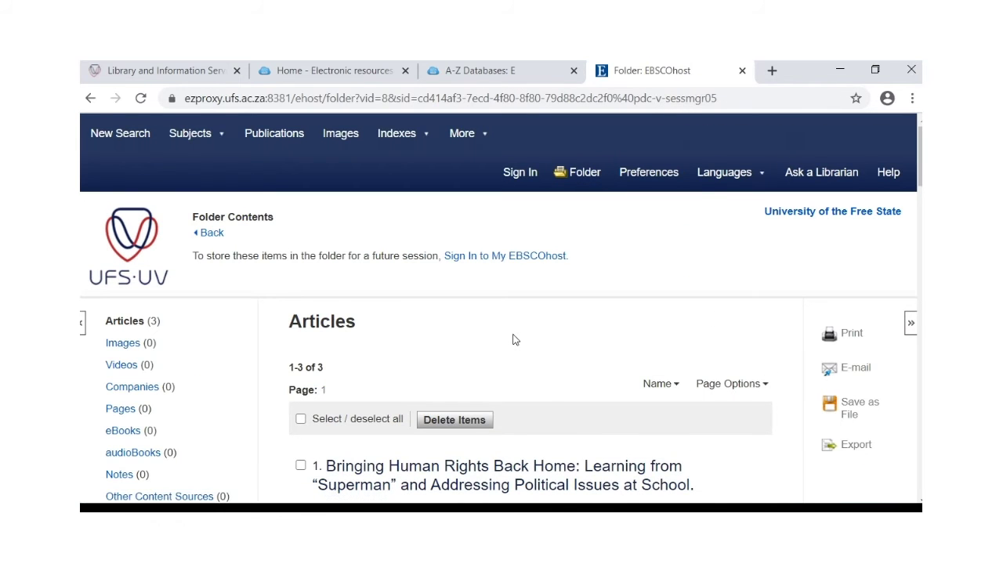
pyautogui.scroll(-3, 513, 339)
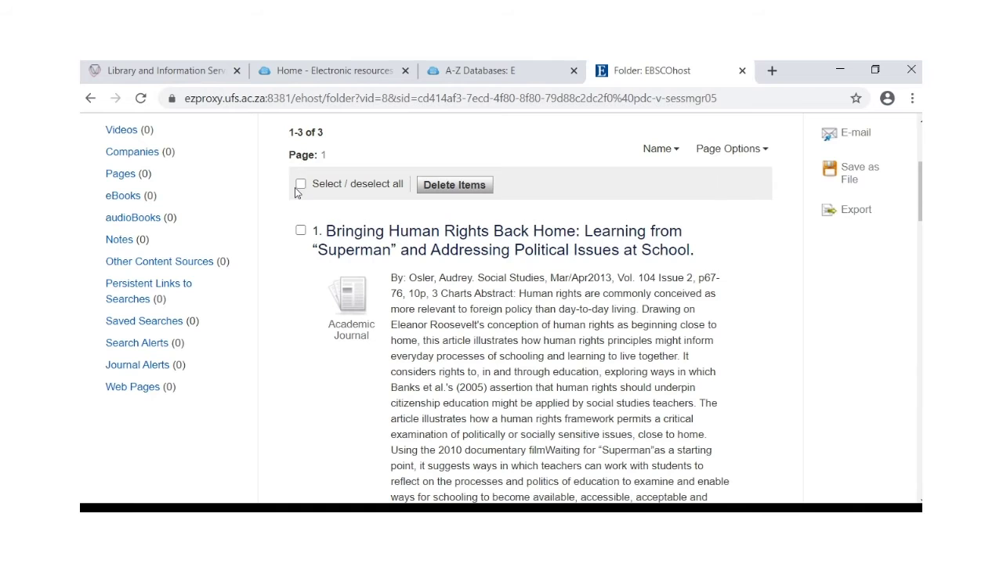
pyautogui.click(301, 185)
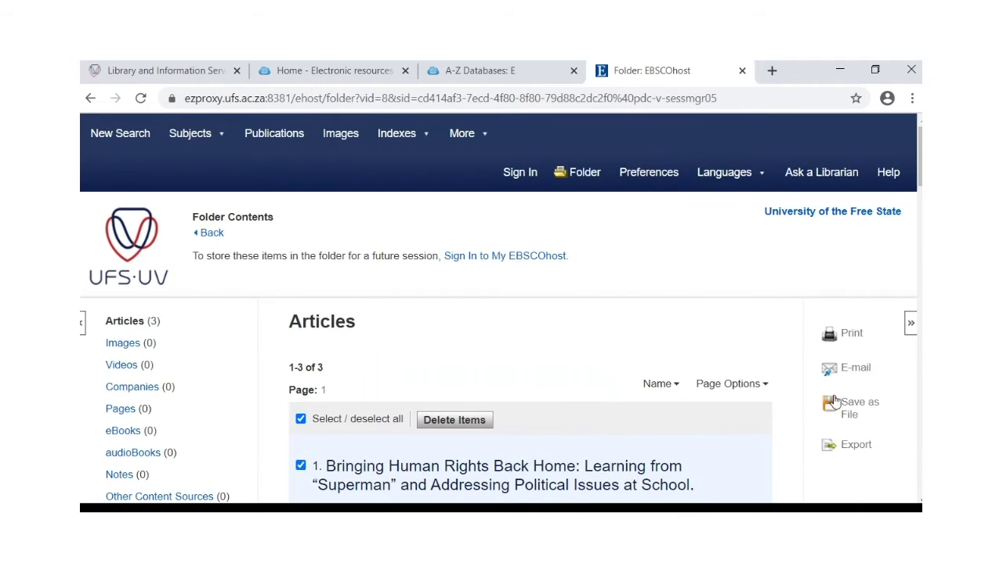
pyautogui.scroll(-1, 830, 300)
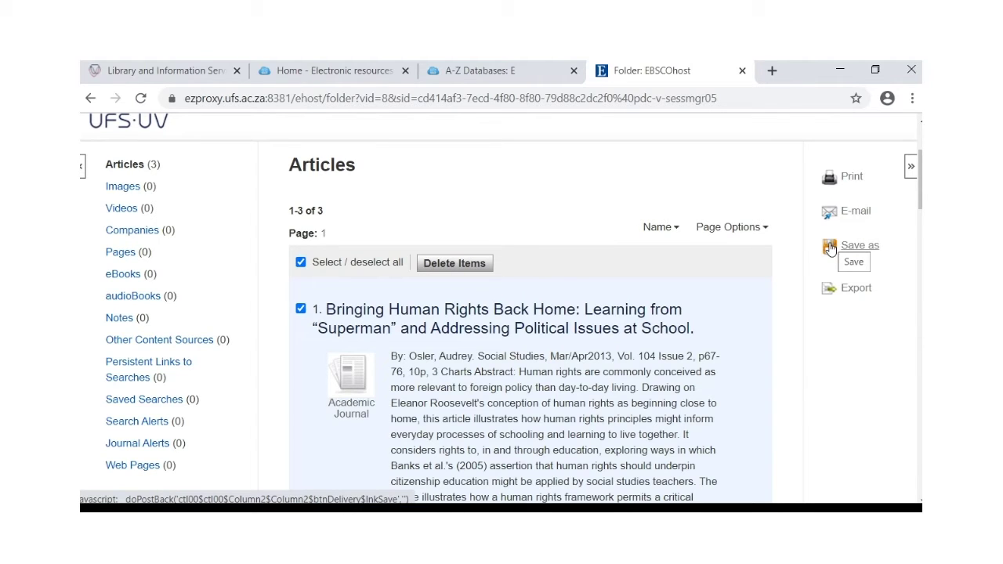
pyautogui.scroll(-4, 476, 261)
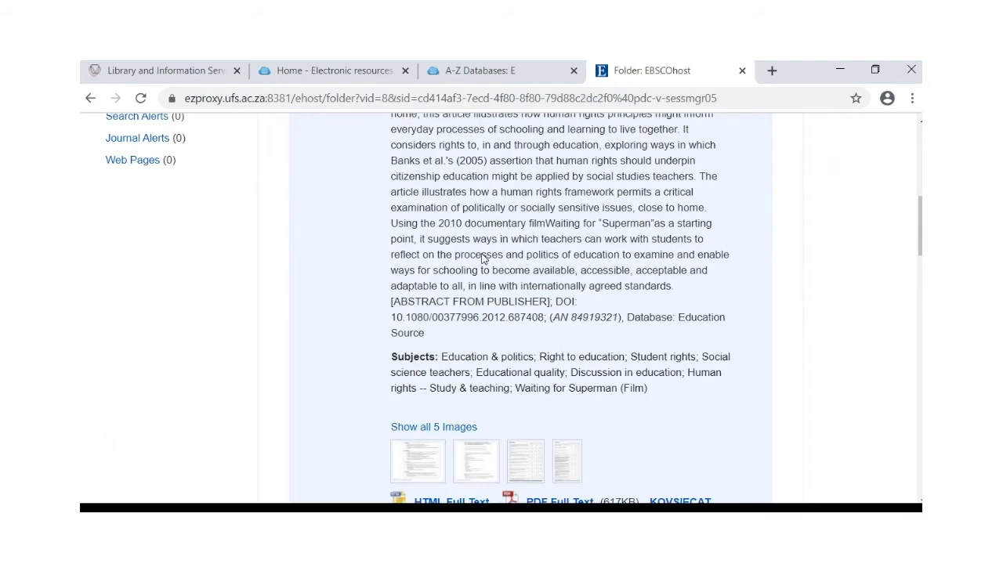
pyautogui.scroll(-2, 483, 259)
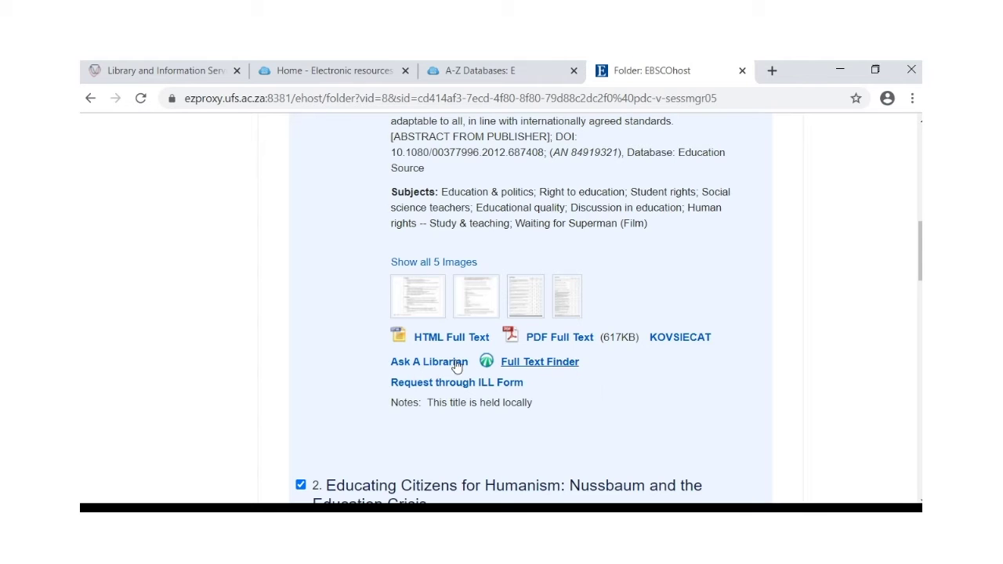
pyautogui.scroll(3, 586, 299)
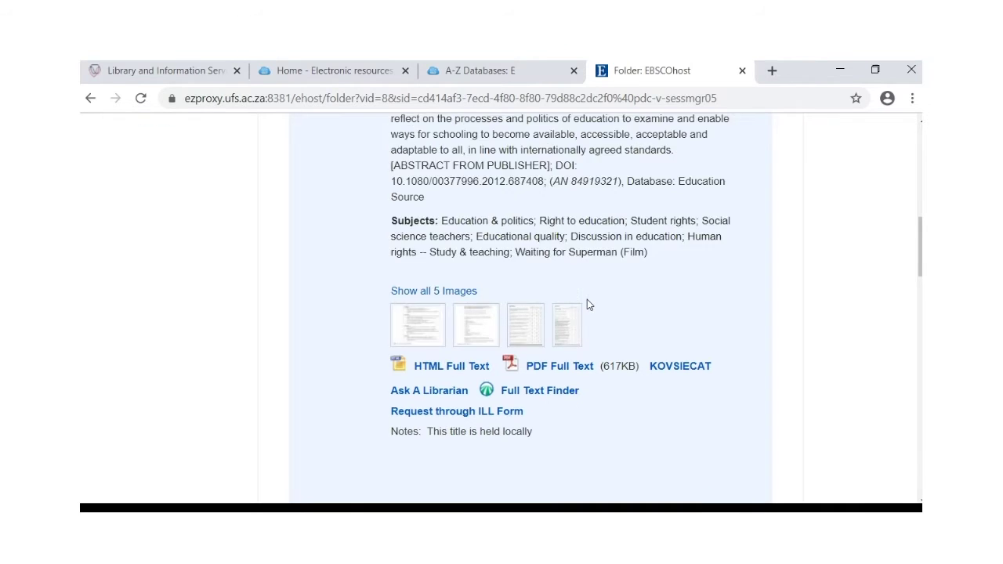
pyautogui.scroll(4, 587, 299)
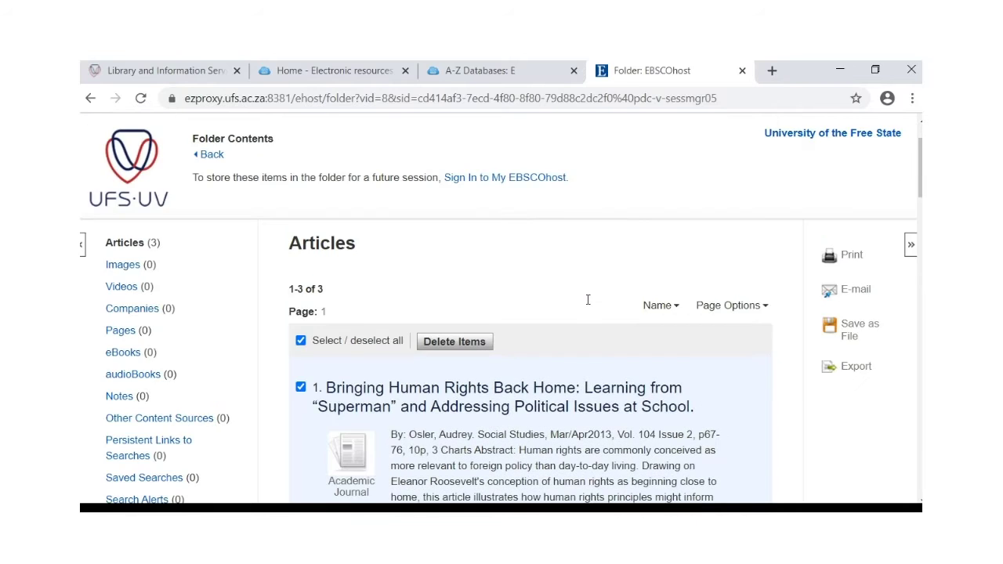
# - Return from Folder Contents to the filtered result list and scroll to the first article's links
pyautogui.click(212, 156)
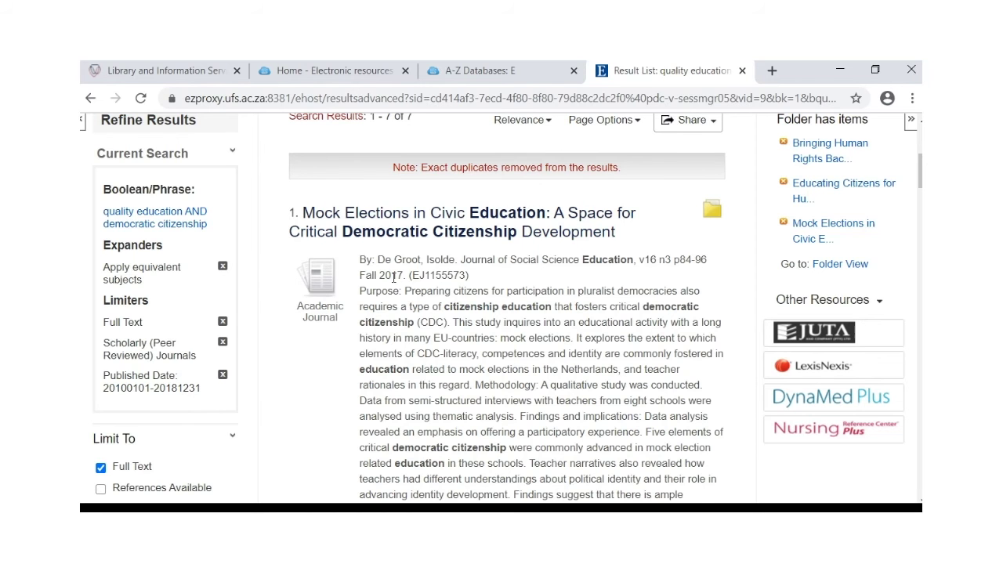
pyautogui.scroll(-4, 396, 275)
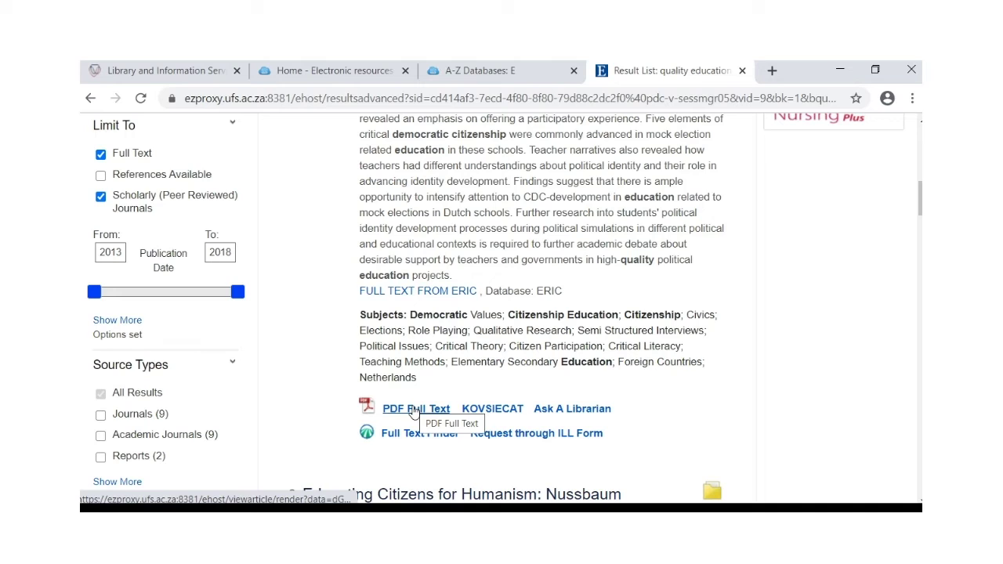
# - Open the PDF full text of 'Mock Elections in Civic Education'
pyautogui.click(414, 415)
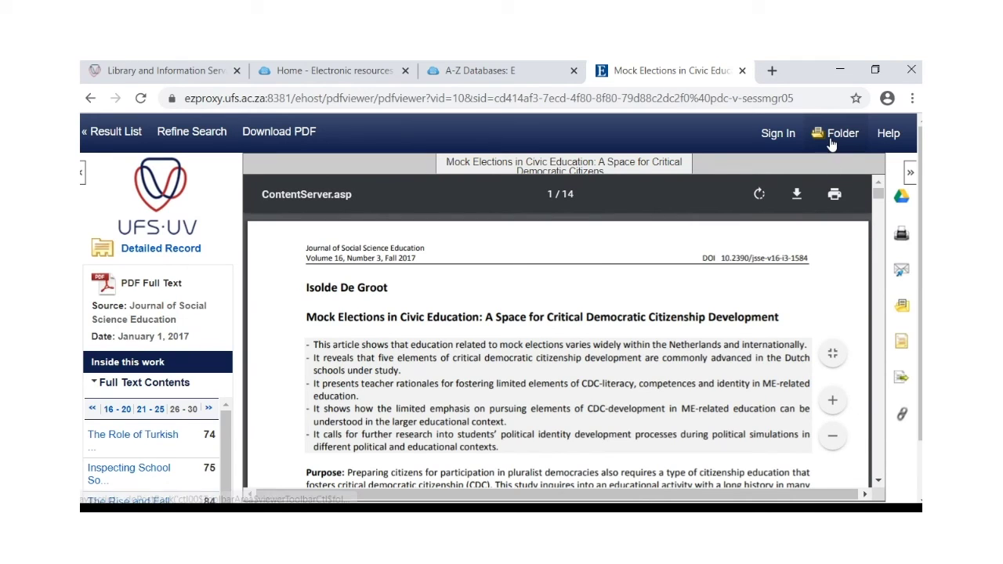
pyautogui.click(901, 345)
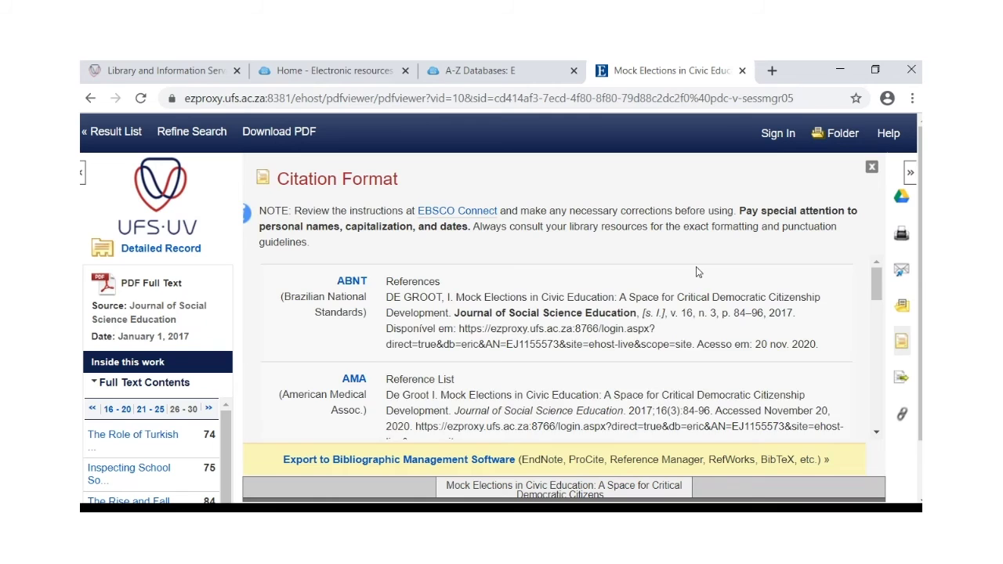
pyautogui.scroll(-3, 697, 271)
pyautogui.scroll(-2, 696, 270)
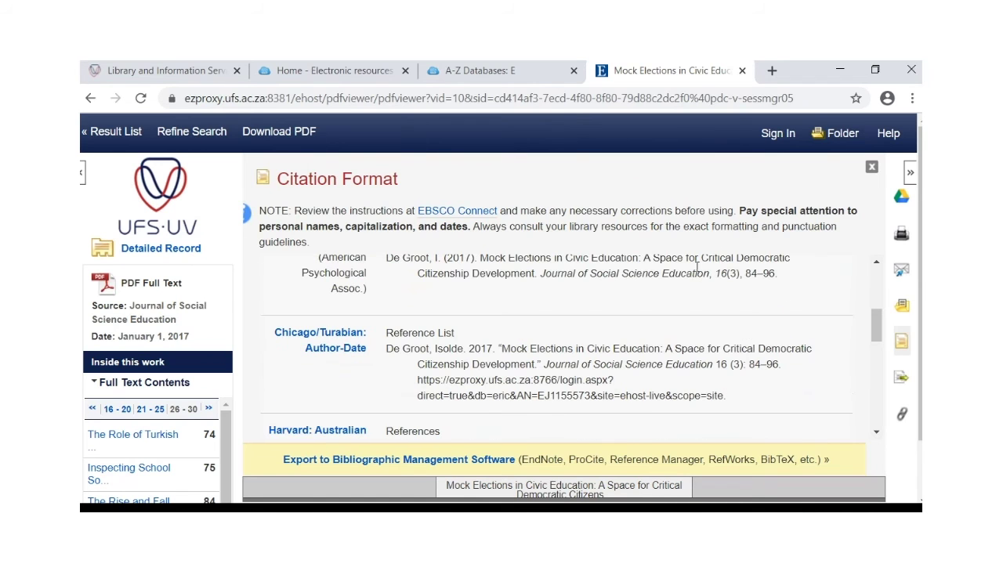
pyautogui.scroll(-4, 696, 270)
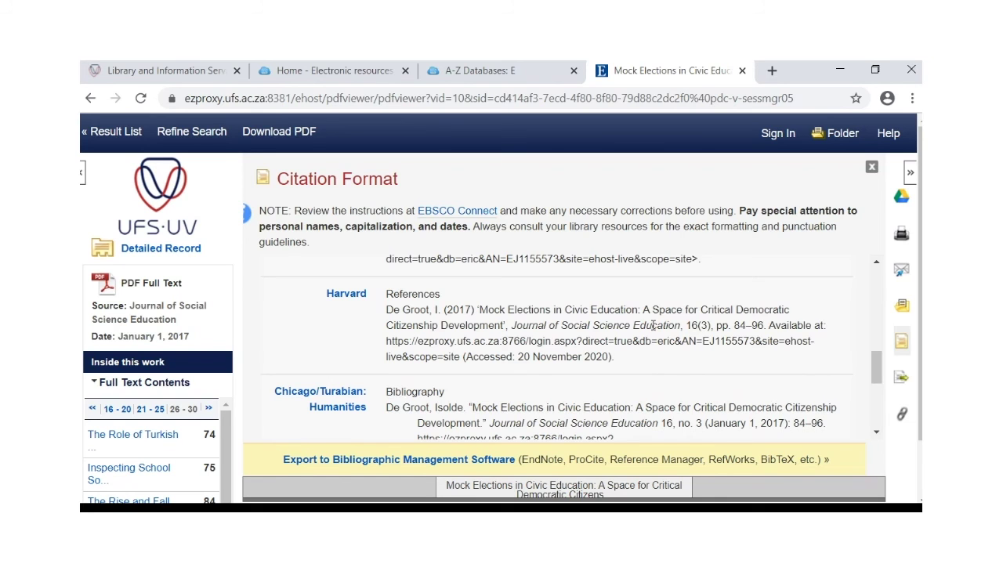
pyautogui.scroll(5, 653, 324)
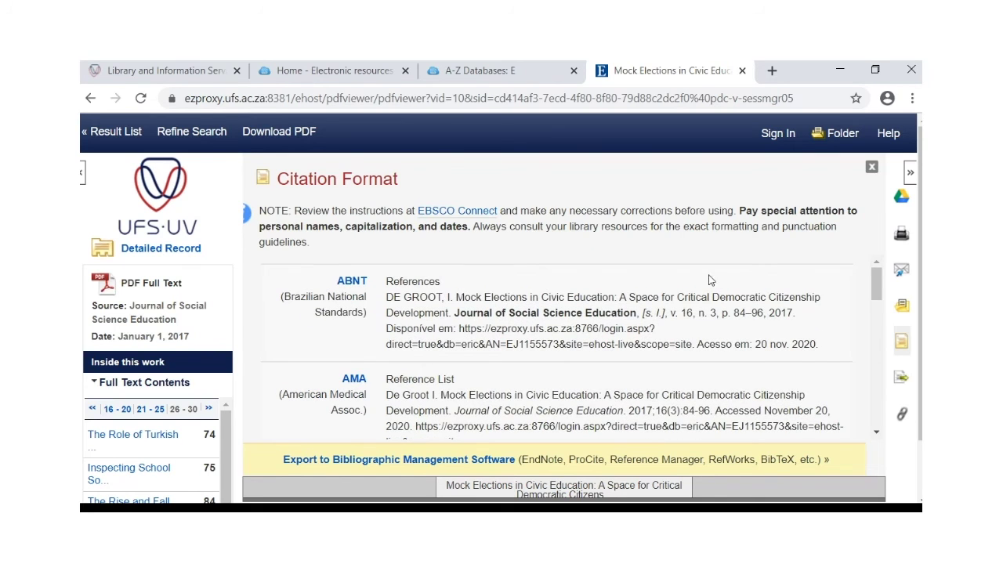
pyautogui.click(872, 168)
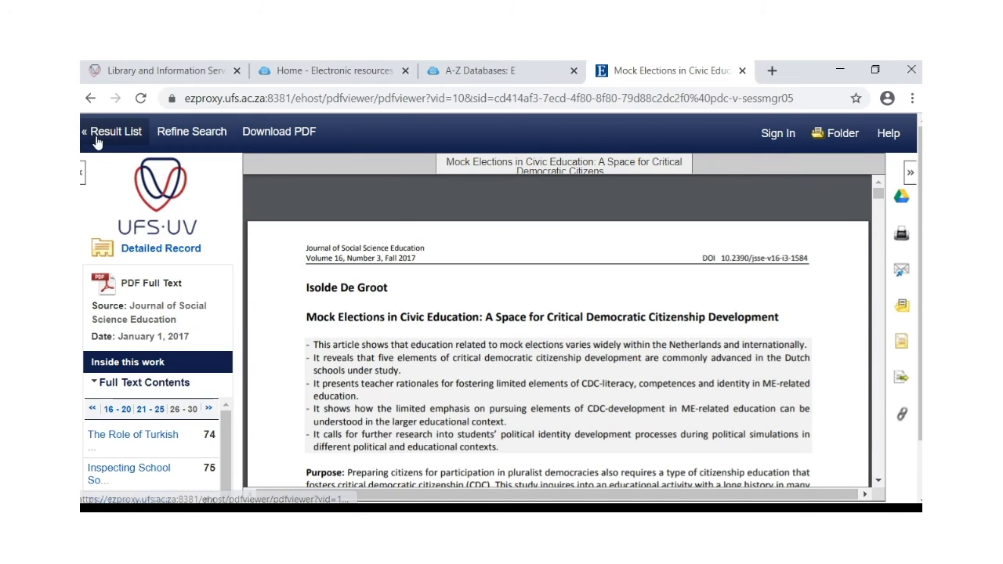
# - Return from the PDF viewer to the seven-article result list and scroll down it
pyautogui.click(111, 135)
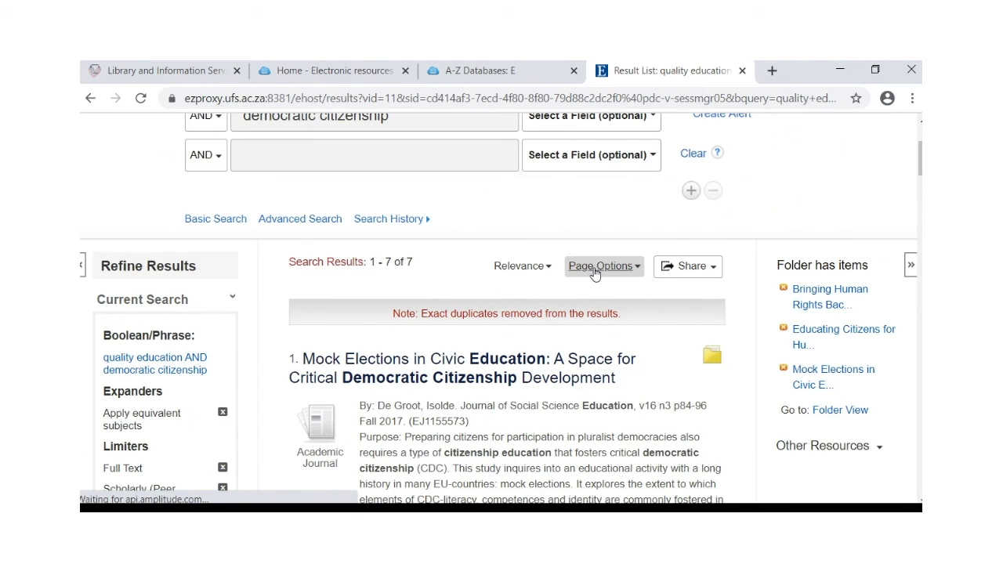
pyautogui.scroll(-2, 594, 273)
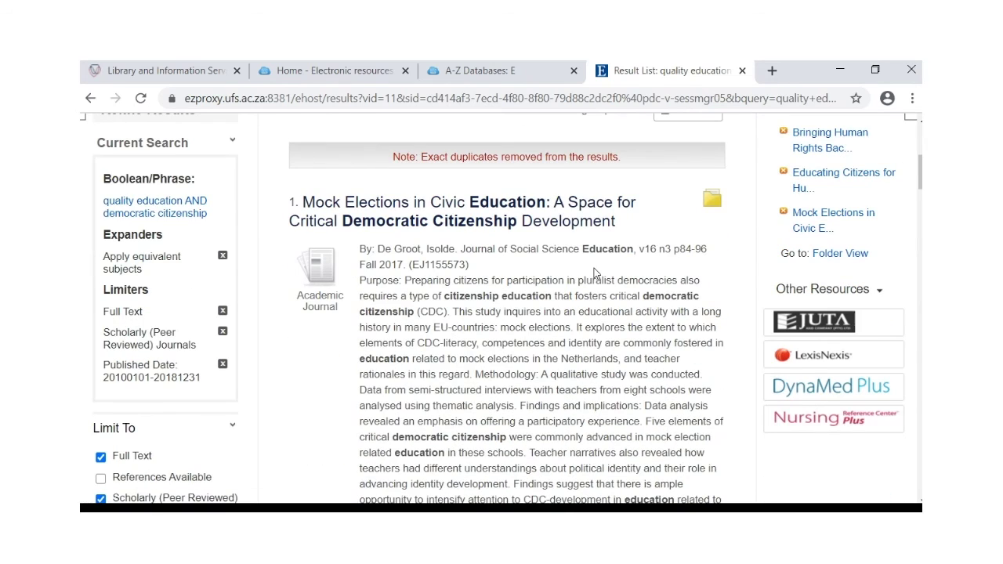
pyautogui.scroll(-1, 594, 272)
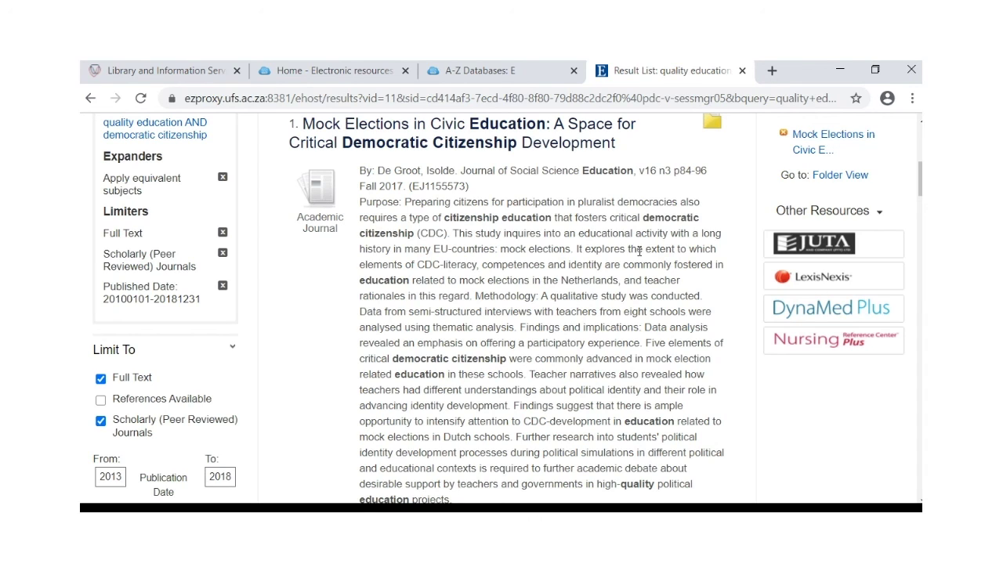
pyautogui.scroll(-1, 640, 250)
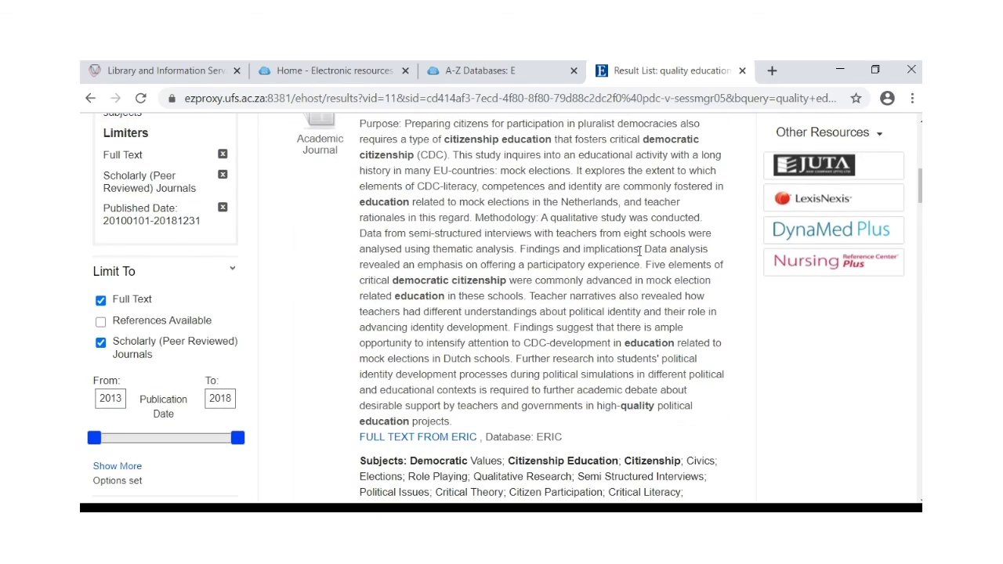